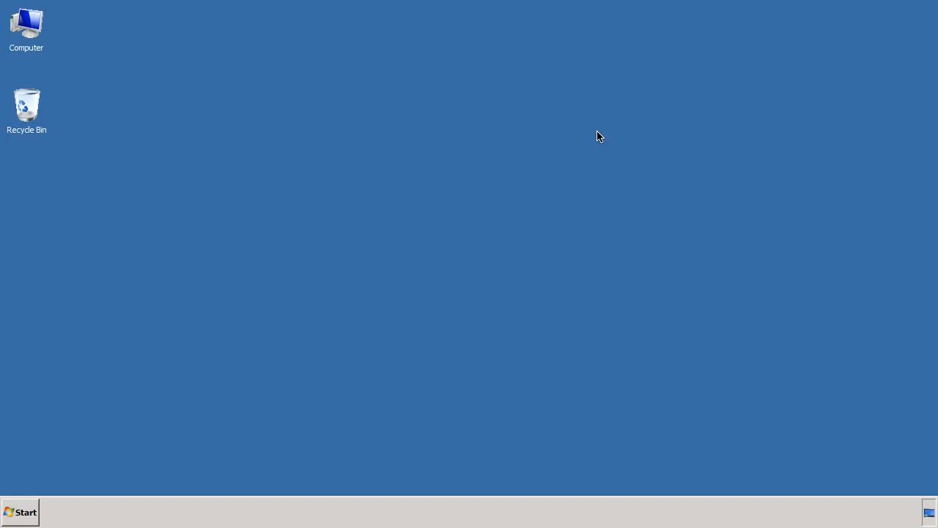
Open a command prompt through Run, ping the host hana, and exit the prompt
left_click(19, 512)
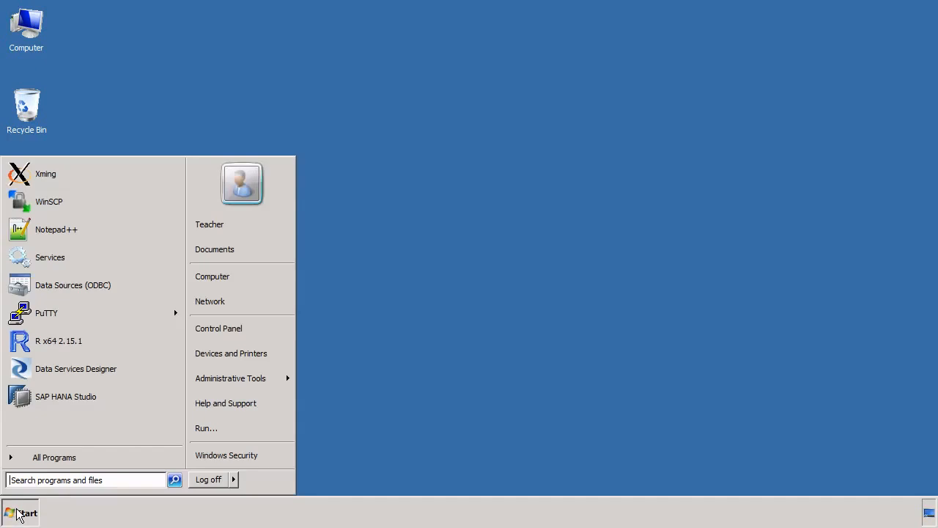
left_click(206, 428)
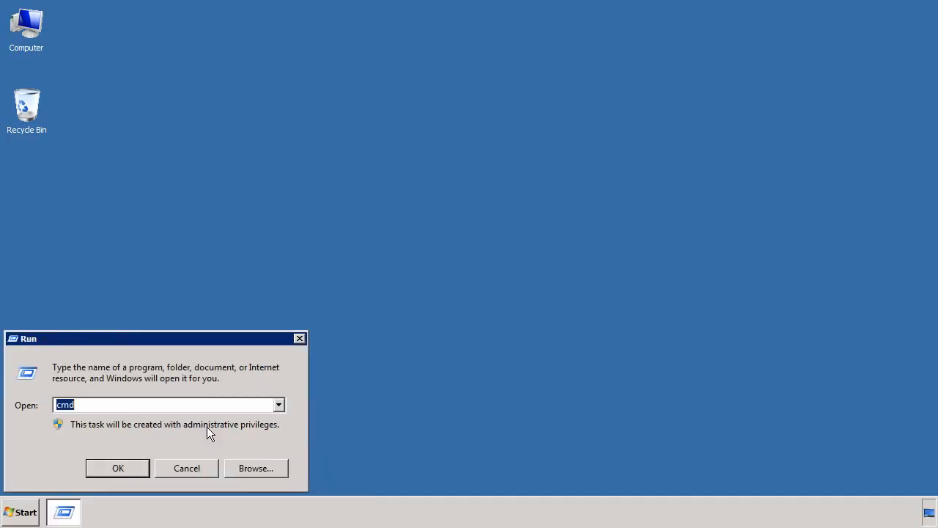
key("Return")
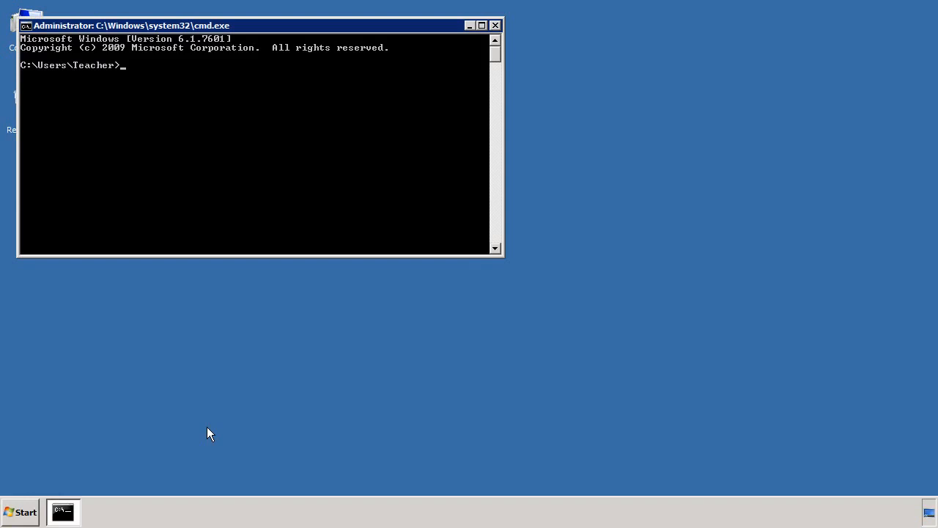
type("ping hana")
key("Return")
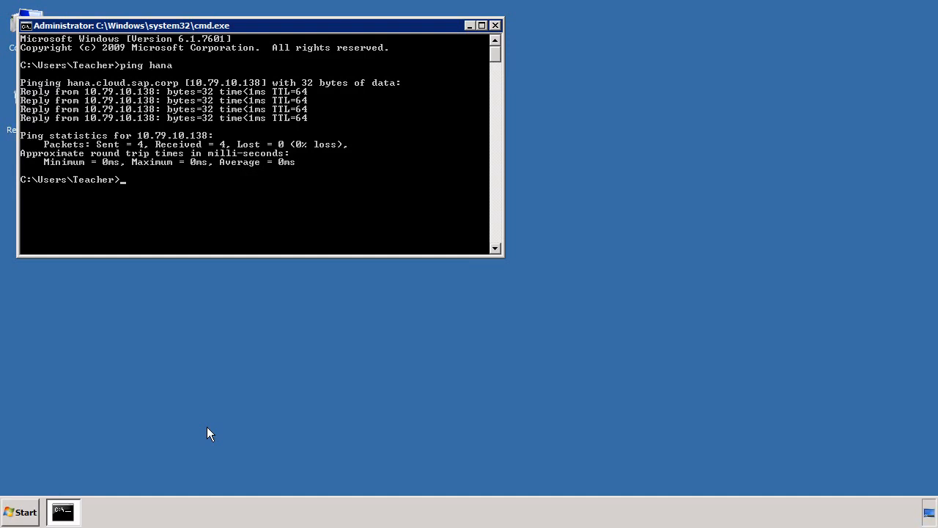
type("exit")
key("Return")
left_click(29, 511)
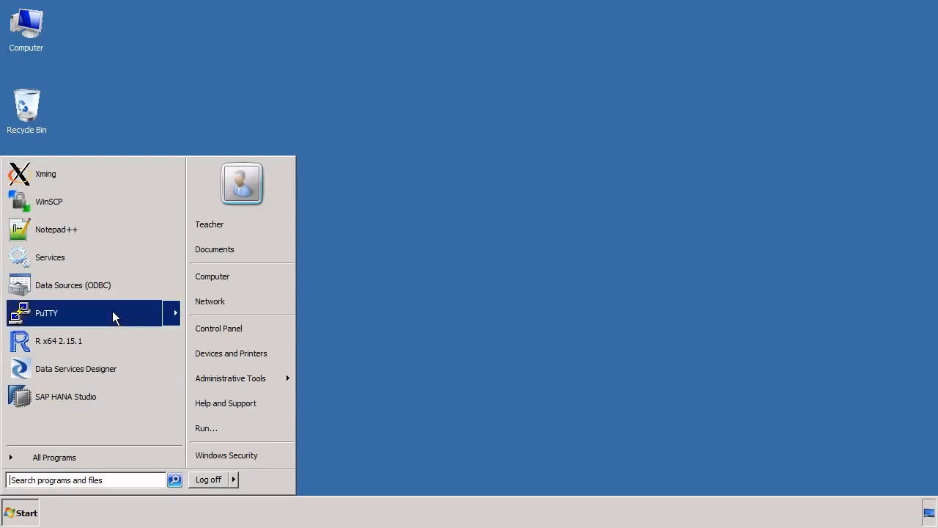
mouse_move(113, 310)
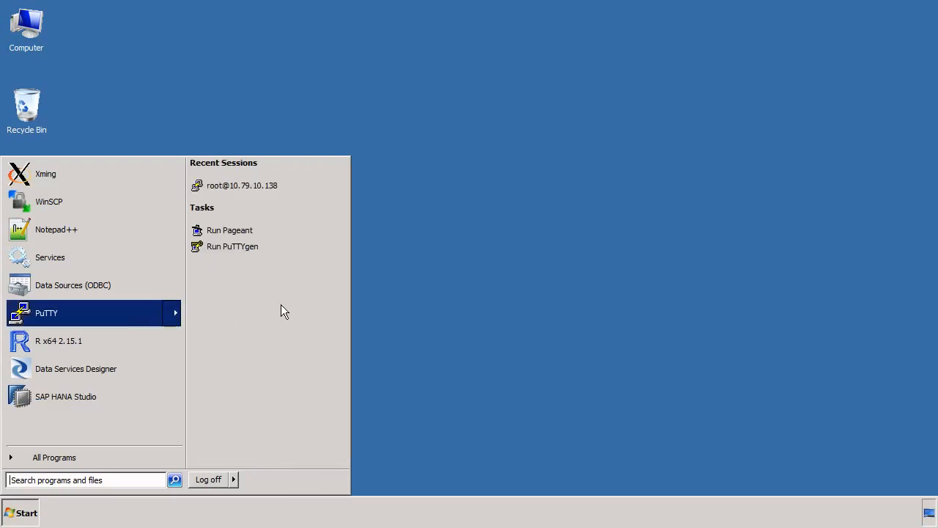
left_click(261, 184)
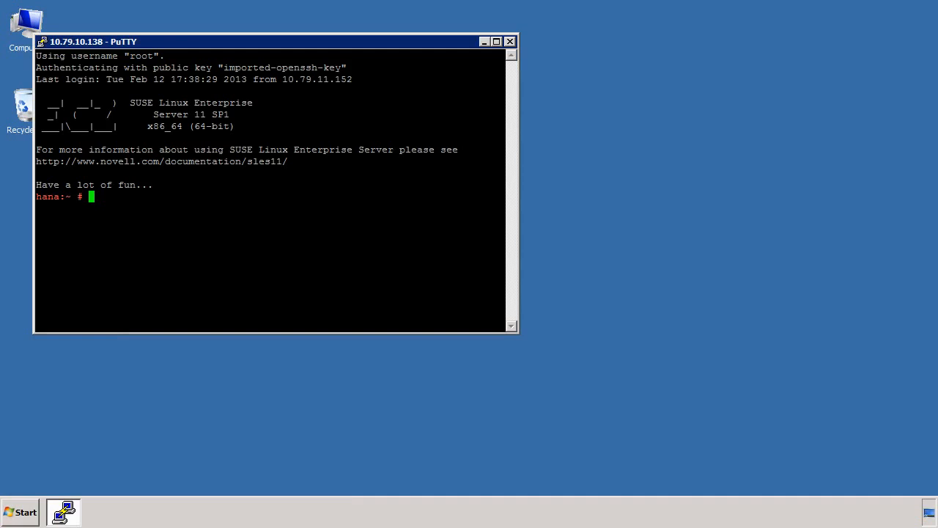
Switch to the hdbadm user with su - hdbadm and run HDB info to list the database processes
type("su - hdbadm")
key("Return")
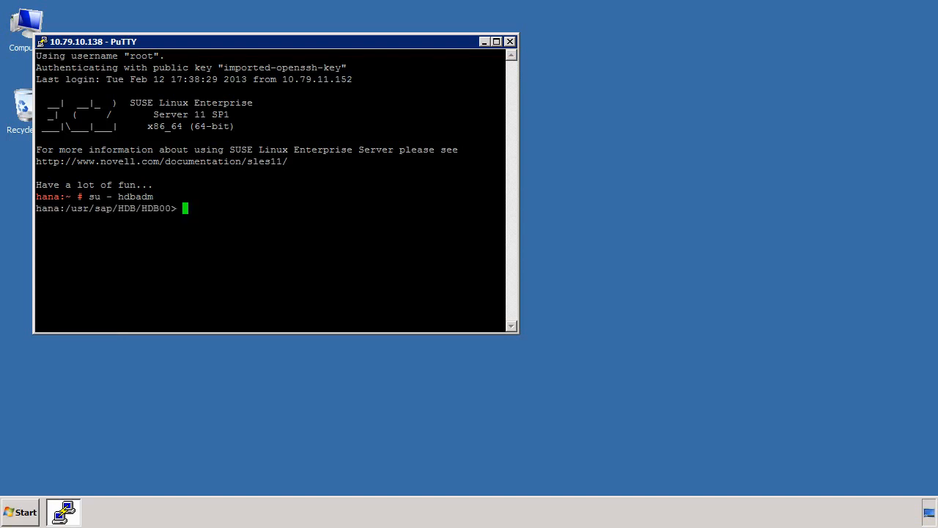
type("HDB info")
key("Return")
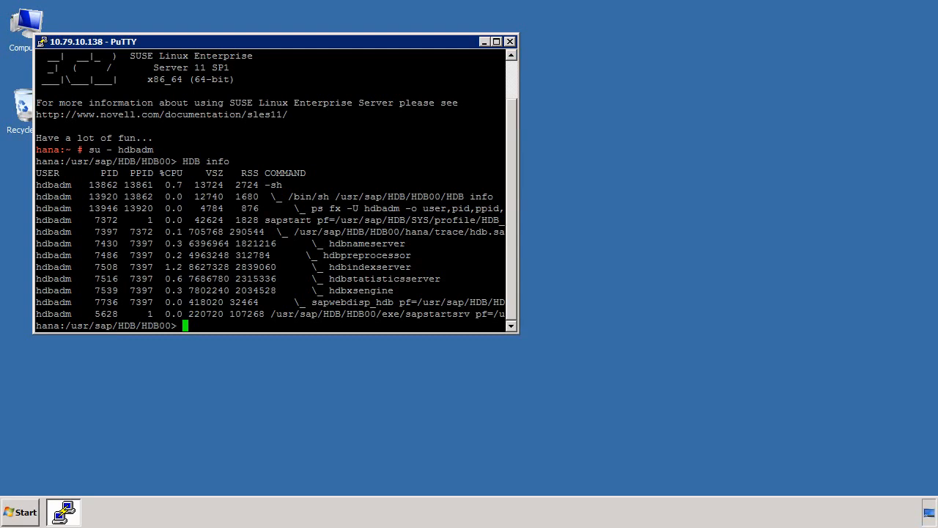
Log out of hdbadm and exit the PuTTY session
type("exit")
key("Return")
type("exit")
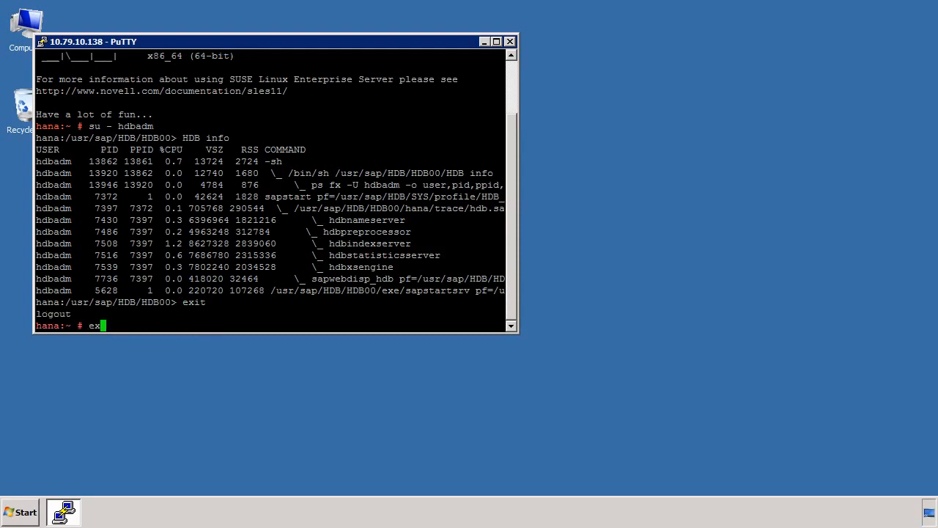
key("Return")
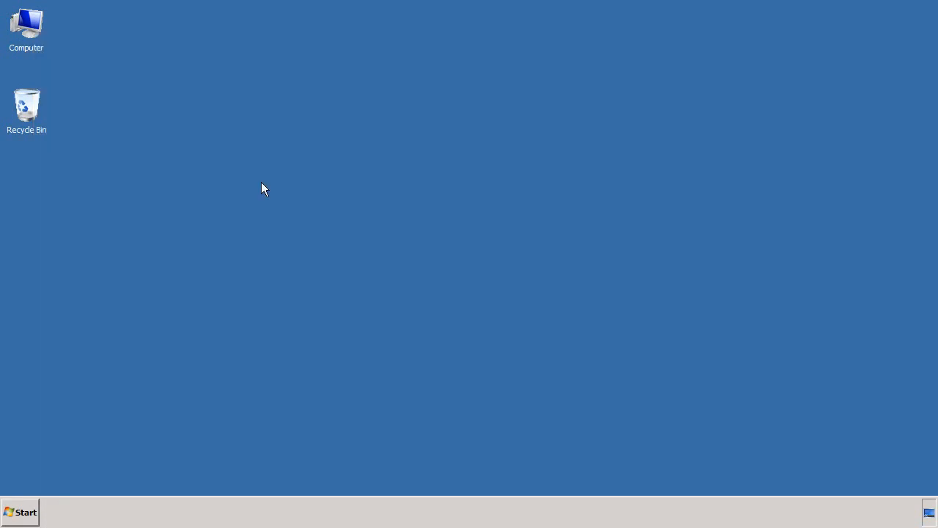
Launch SAP HANA Studio and switch to the Administration Console perspective and back to Modeler
left_click(15, 512)
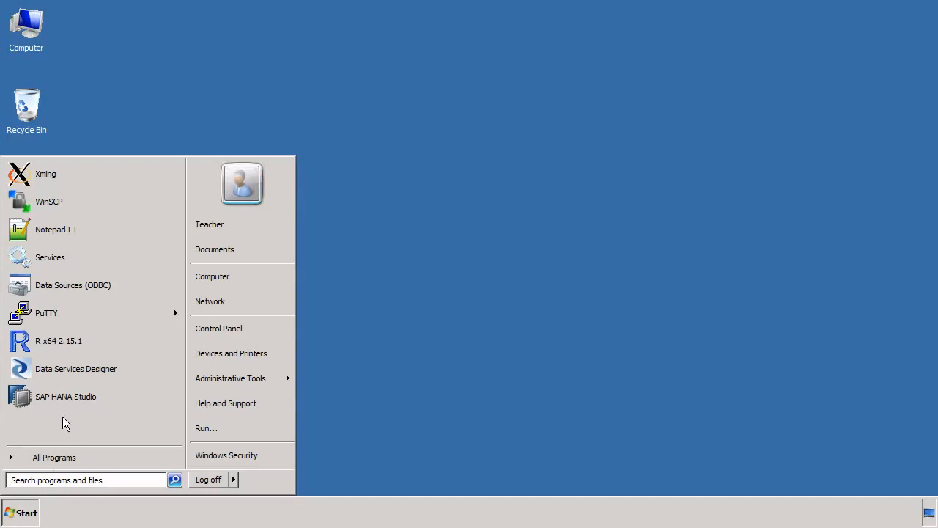
left_click(81, 396)
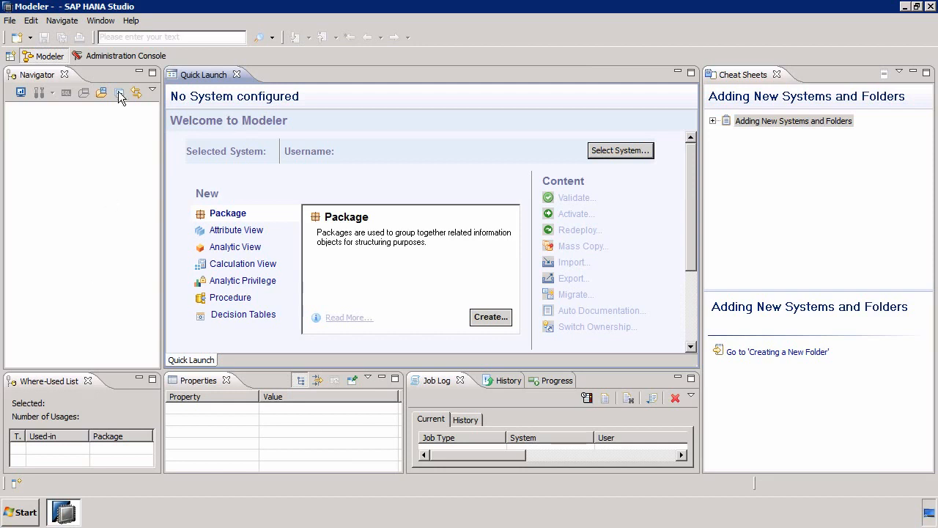
left_click(125, 57)
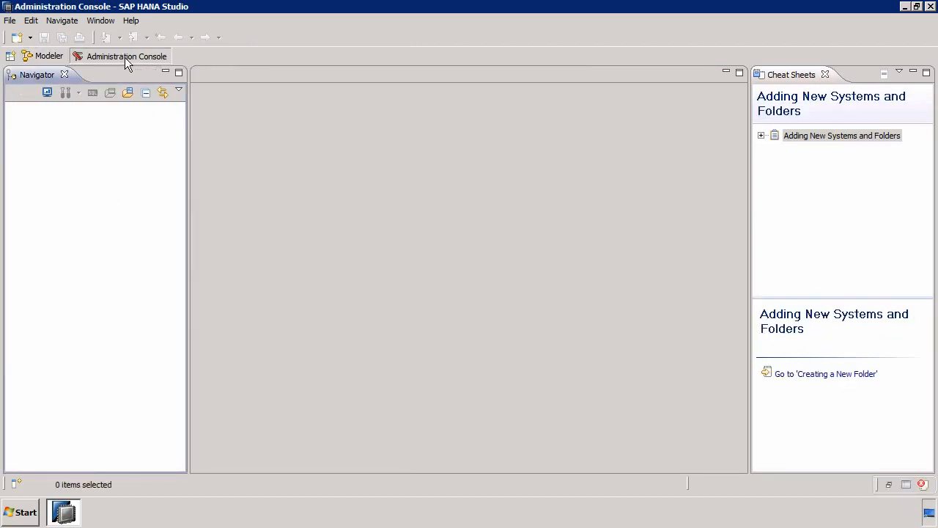
left_click(40, 56)
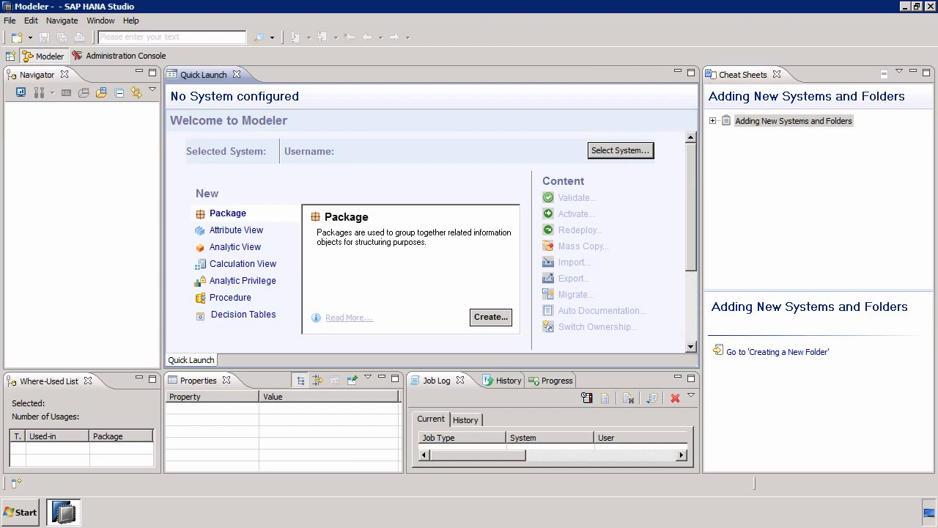
Add a system in the Navigator with hostname hana, instance number 00 and description HDB
left_click(62, 271)
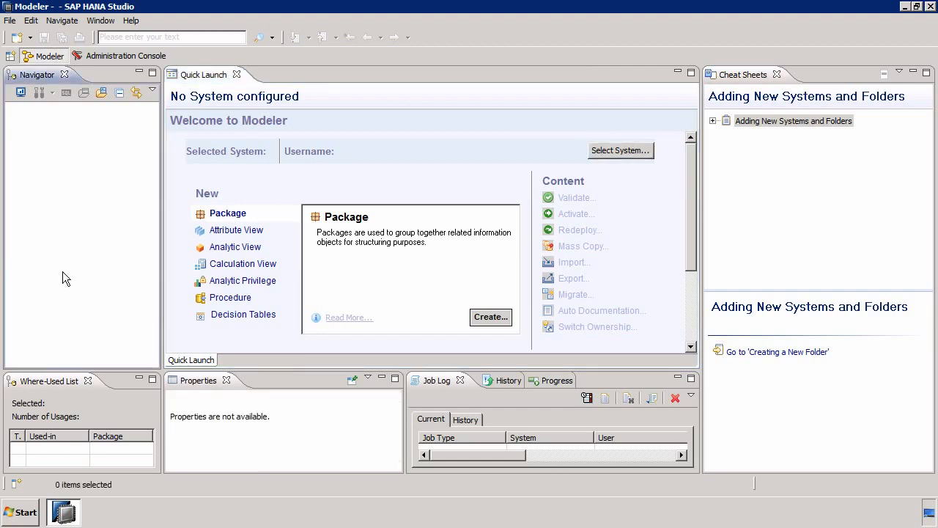
right_click(64, 189)
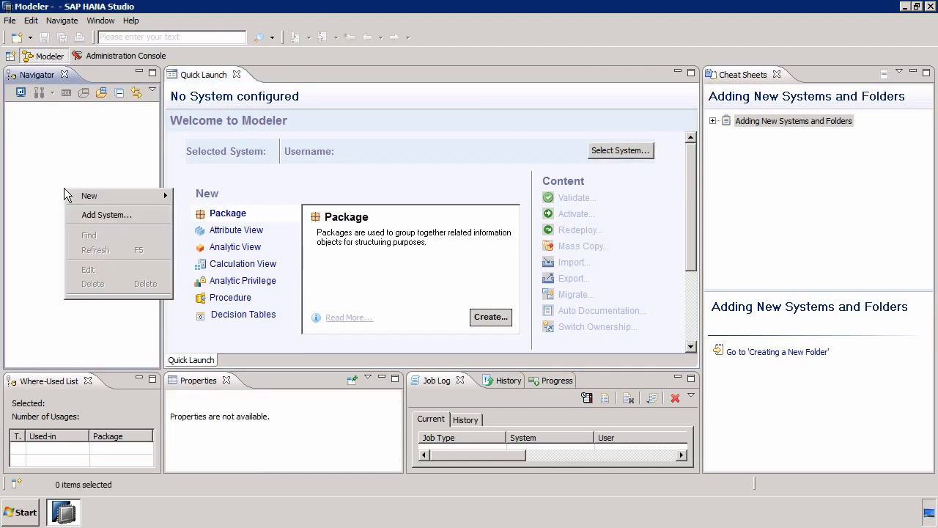
left_click(120, 216)
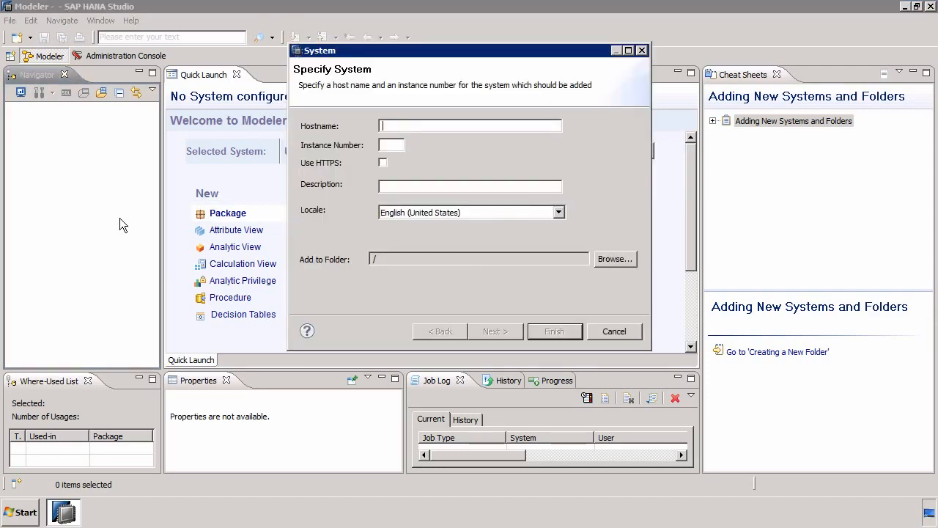
type("hana")
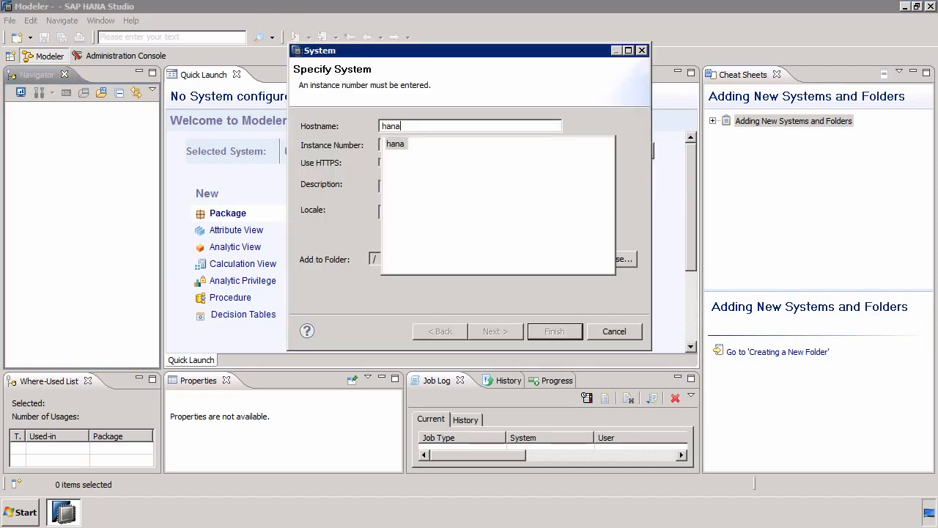
key("Escape")
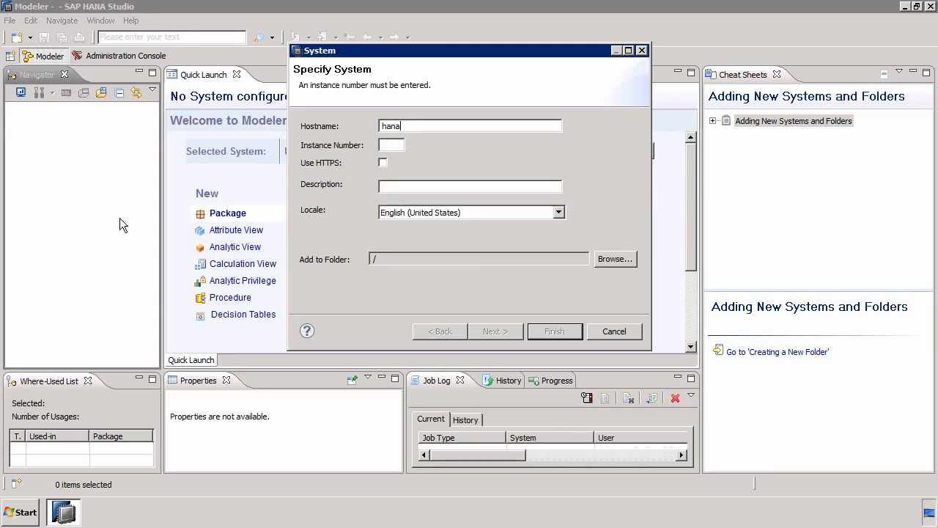
type("00")
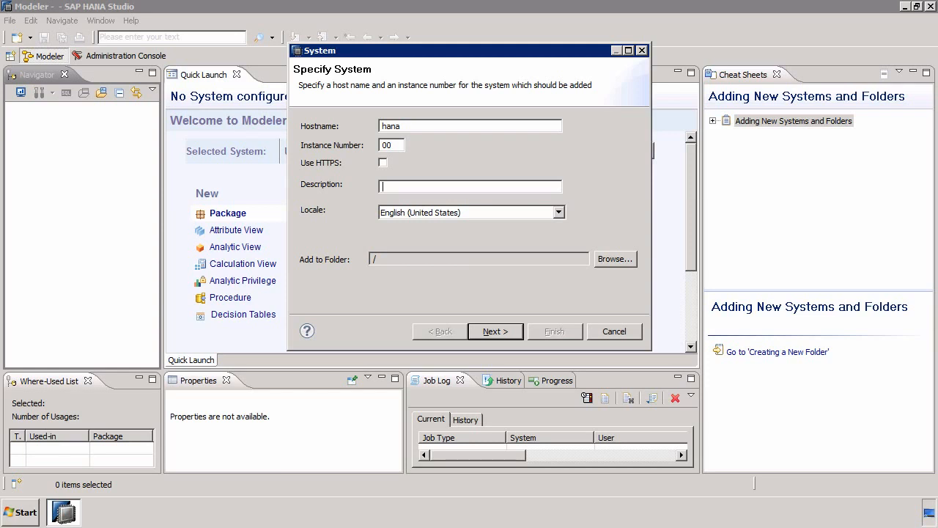
type("HDB")
left_click(508, 330)
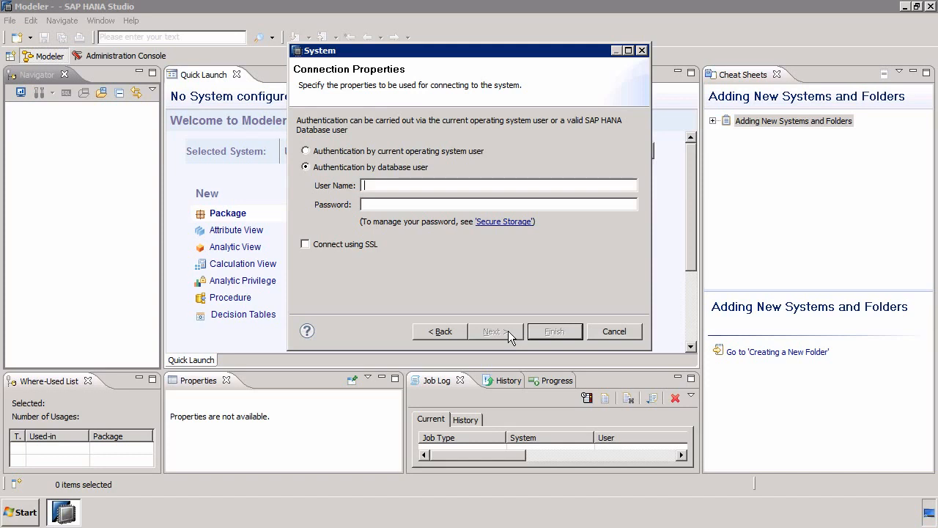
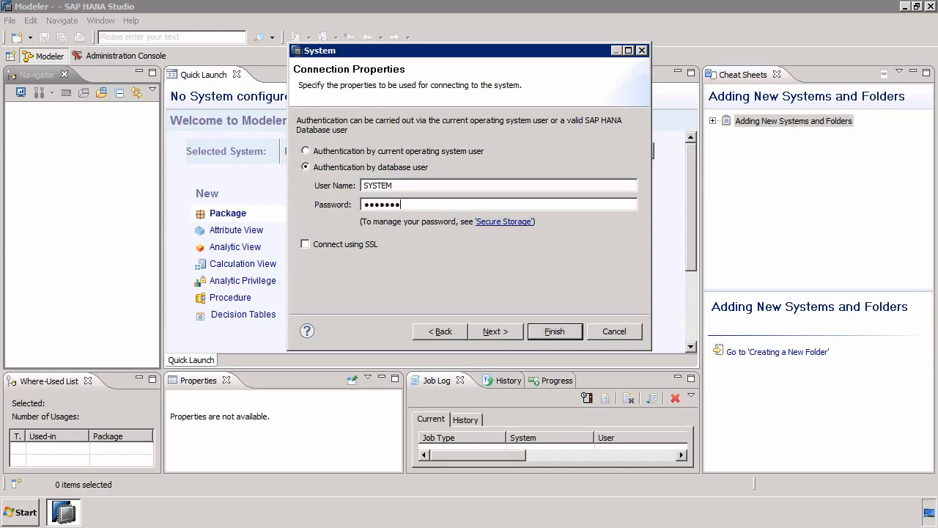
Enter database user SYSTEM and its password, then finish adding the system
left_click(513, 334)
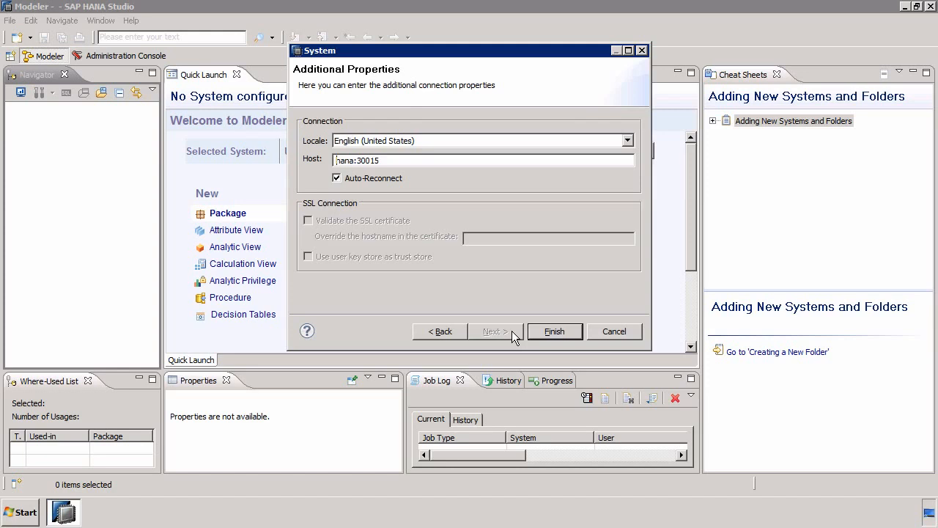
left_click(550, 332)
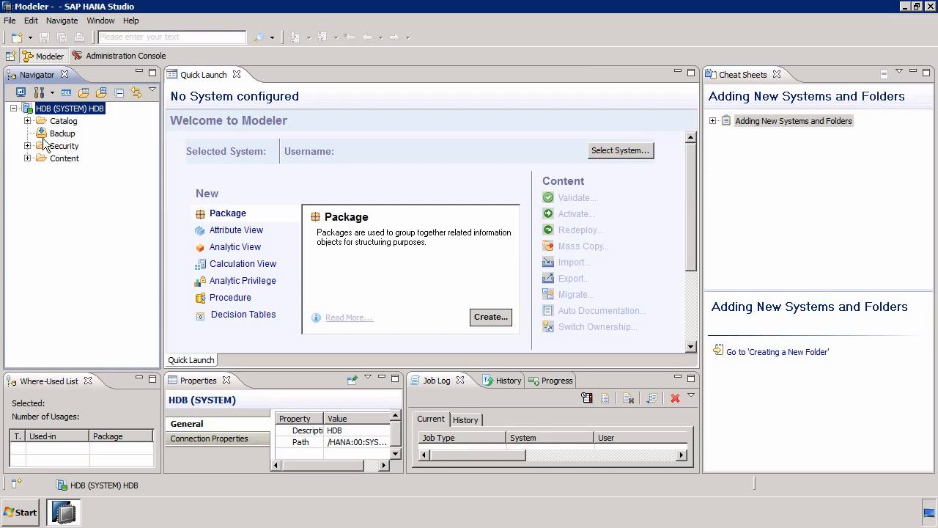
Expand the new system's Catalog folder
left_click(28, 121)
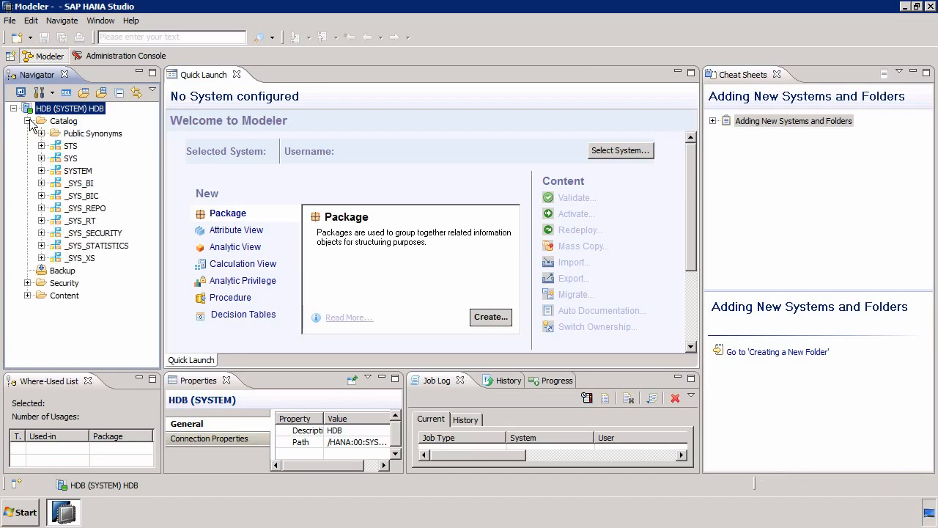